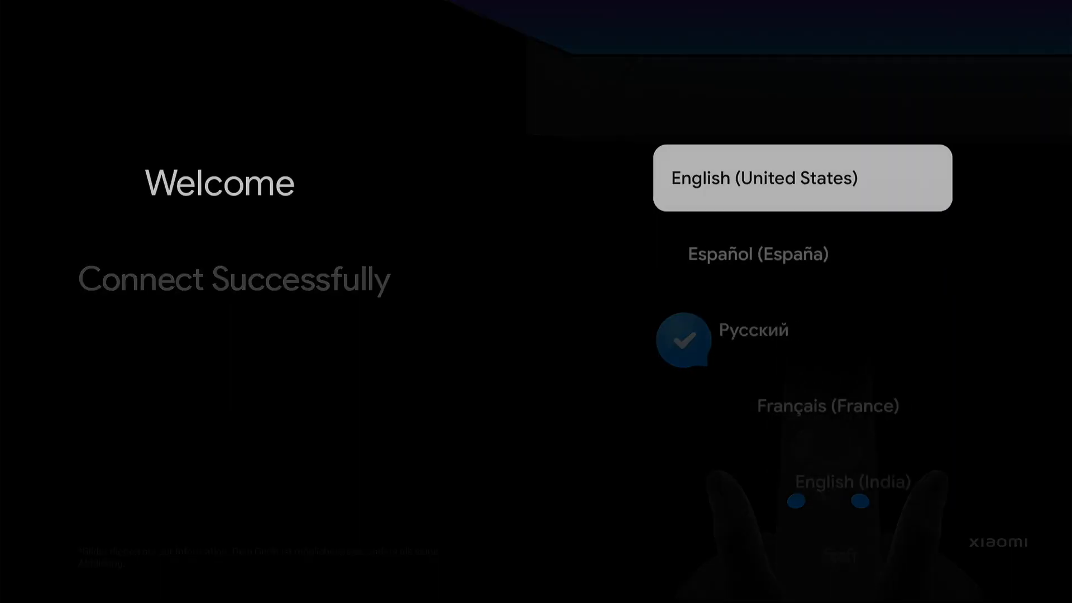
Choose English (United States) as the language and United States as the region
key(Return)
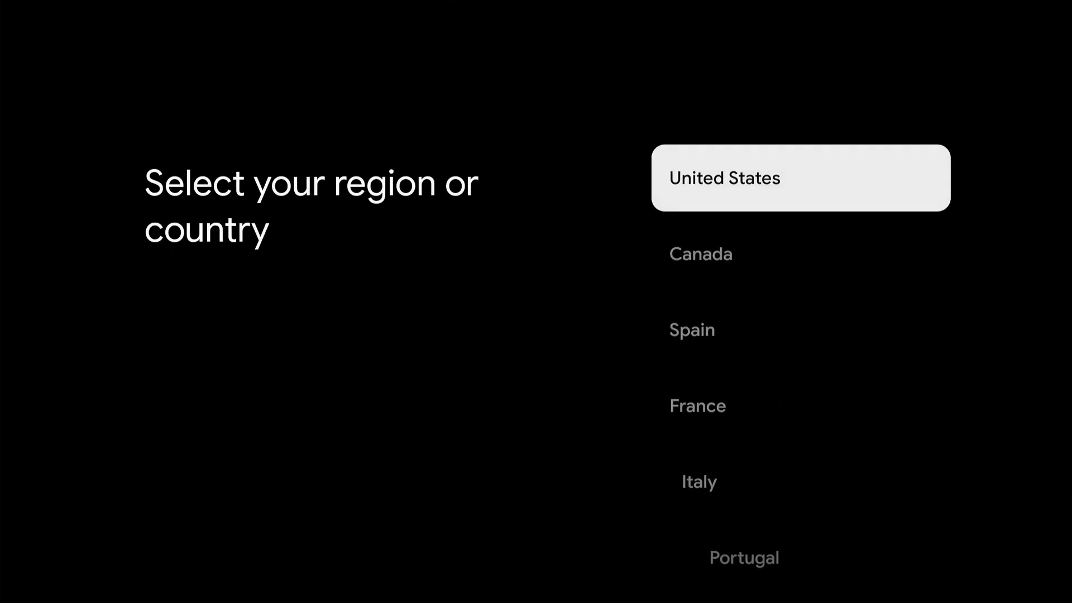
key(Return)
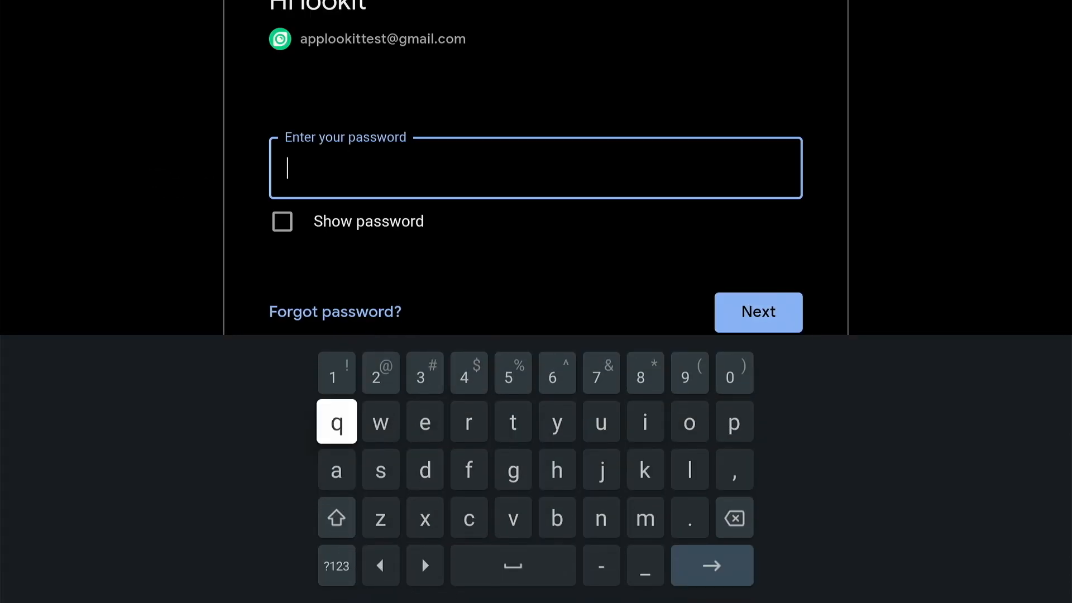
Sign in to the Google account with the password and accept the Google terms
key(Down)
key(Down)
key(Down)
key(Return)
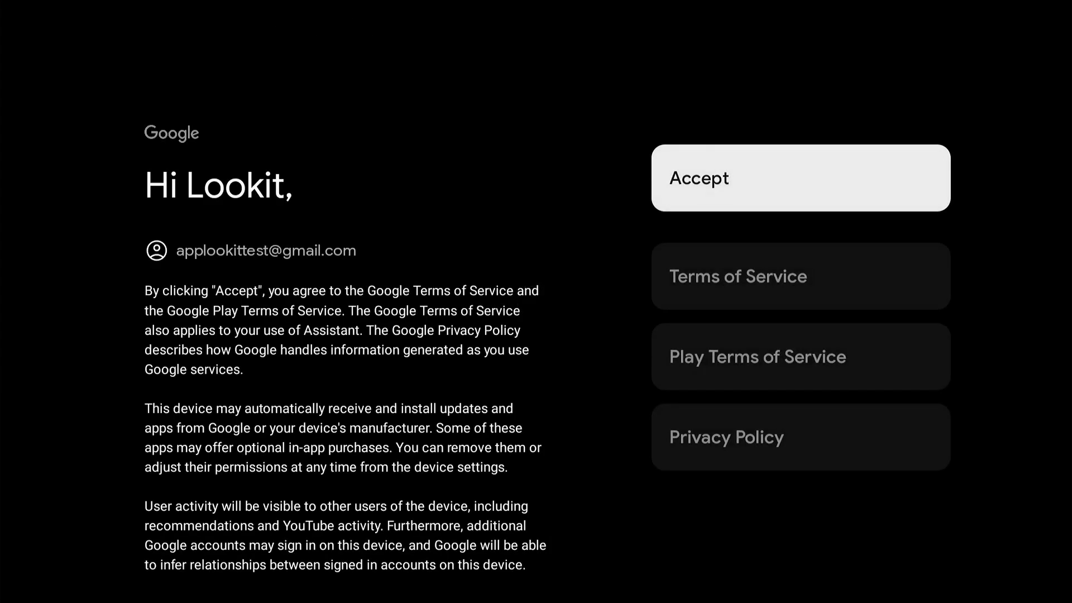
key(Return)
key(Return)
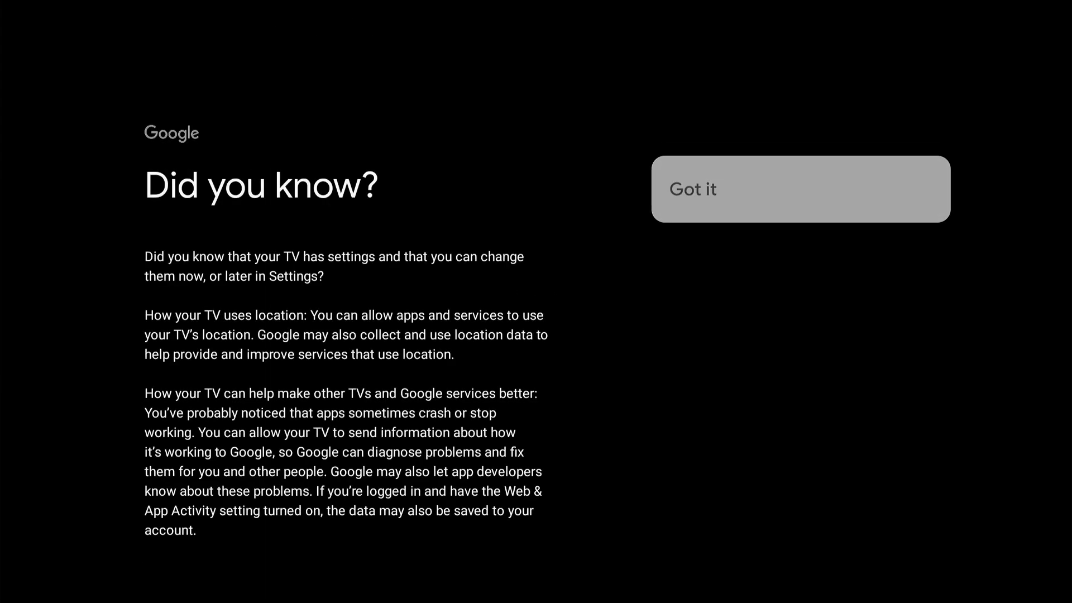
Accept Google services, pass the Assistant intro and decline app-search sharing
key(Down)
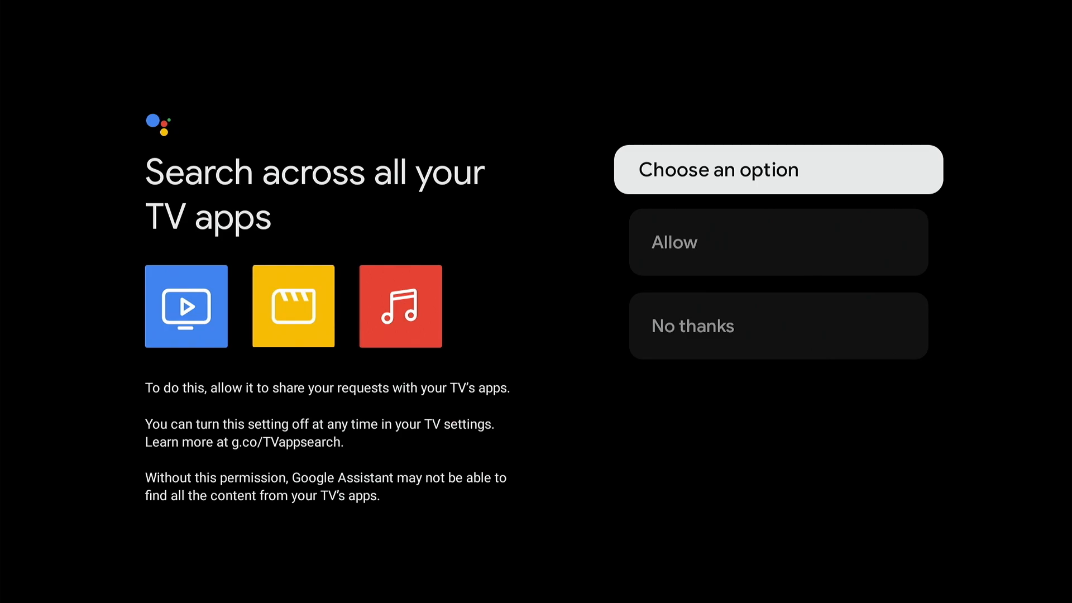
key(Down)
key(Down)
key(Return)
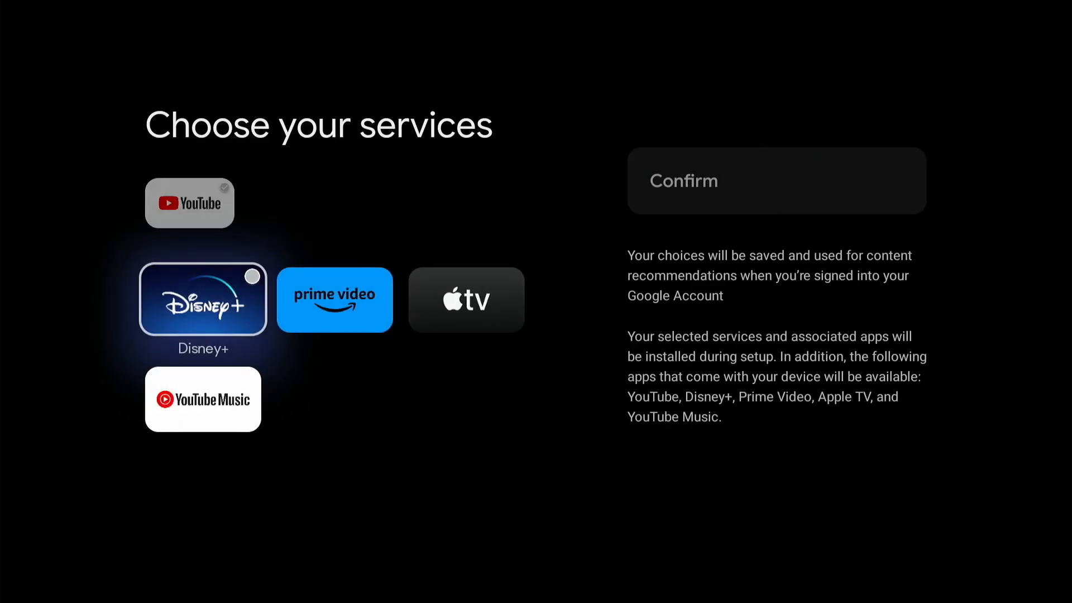
Confirm the chosen streaming services and advance past the Xiaomi TV+ introduction
key(Right)
key(Return)
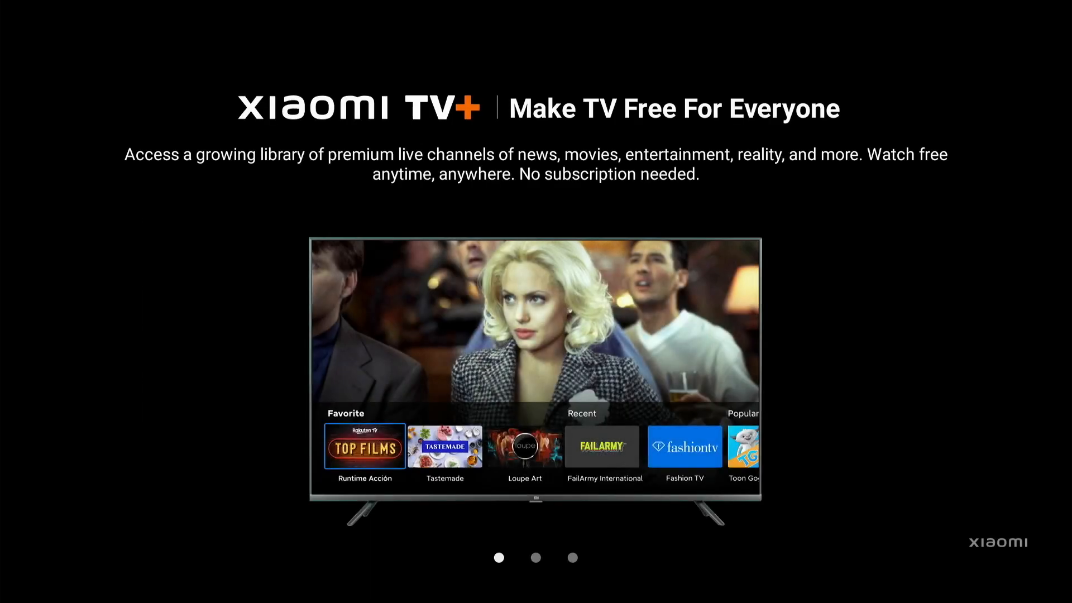
key(Return)
key(Return)
key(Return)
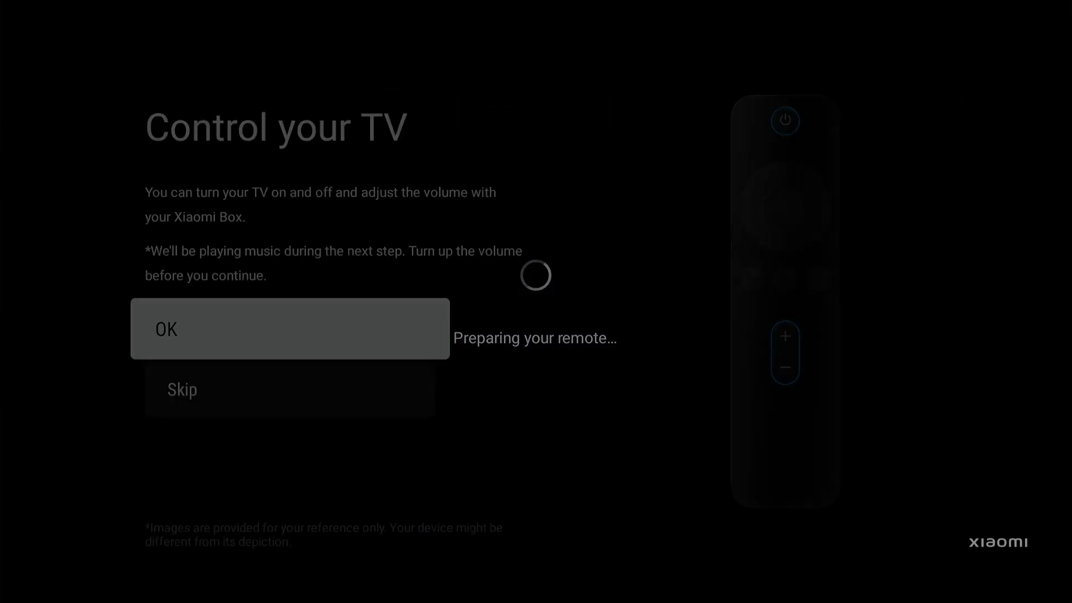
Skip TV remote control setup and acknowledge where the feature lives later
key(Down)
key(Return)
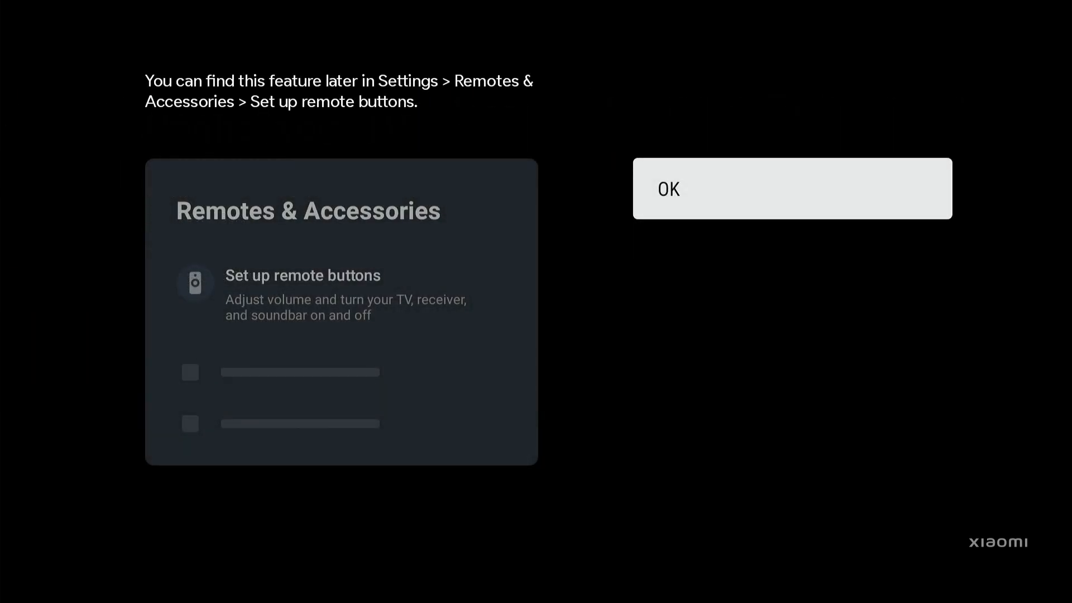
key(Return)
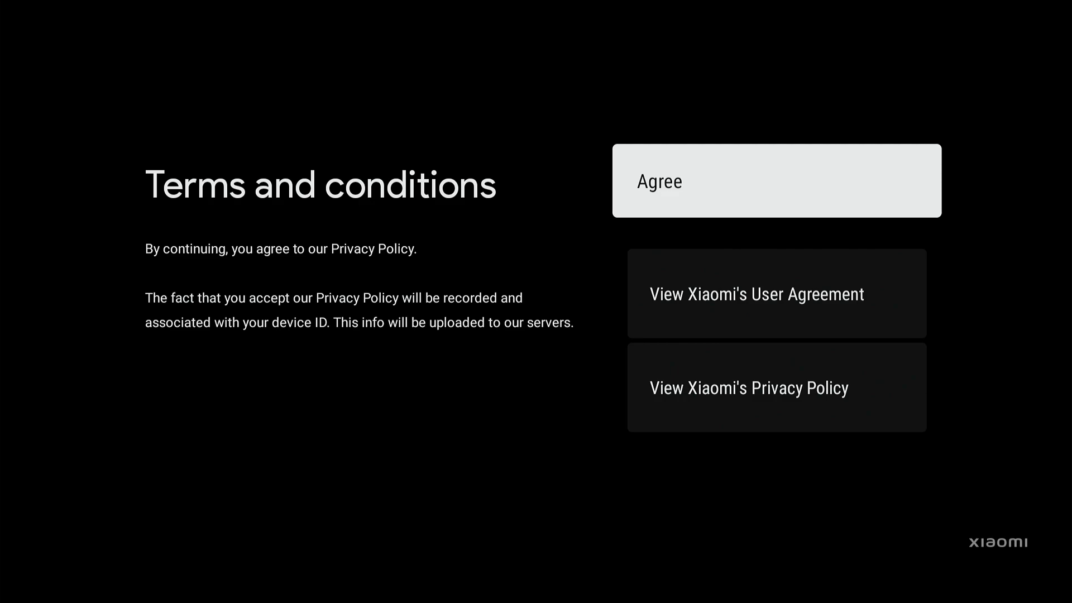
key(Return)
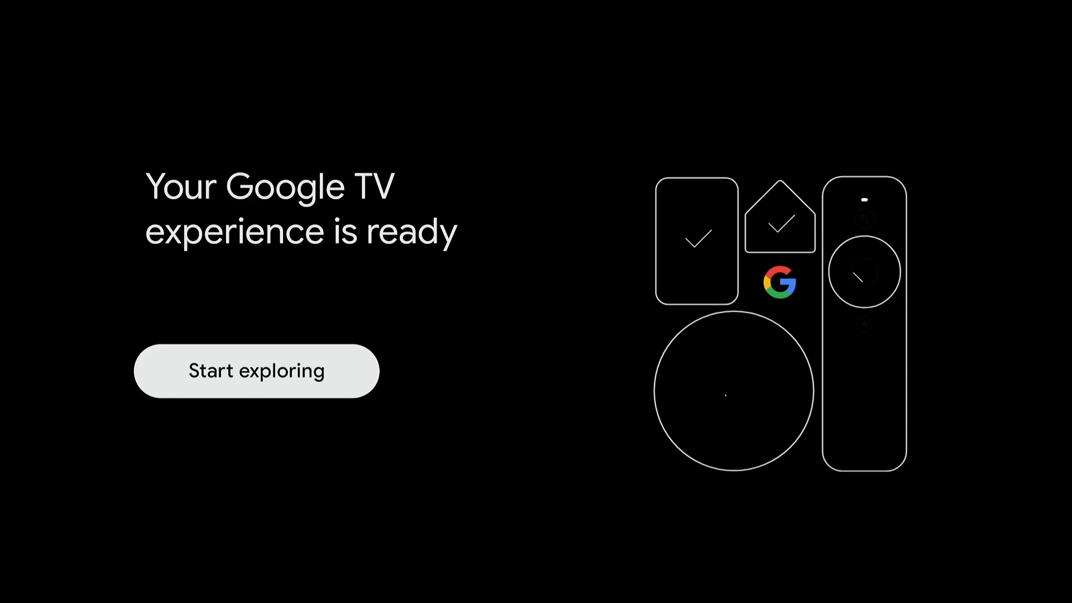
Search for and install LOOK Digital Signage Player from Google Play, then launch it
key(Up)
key(Right)
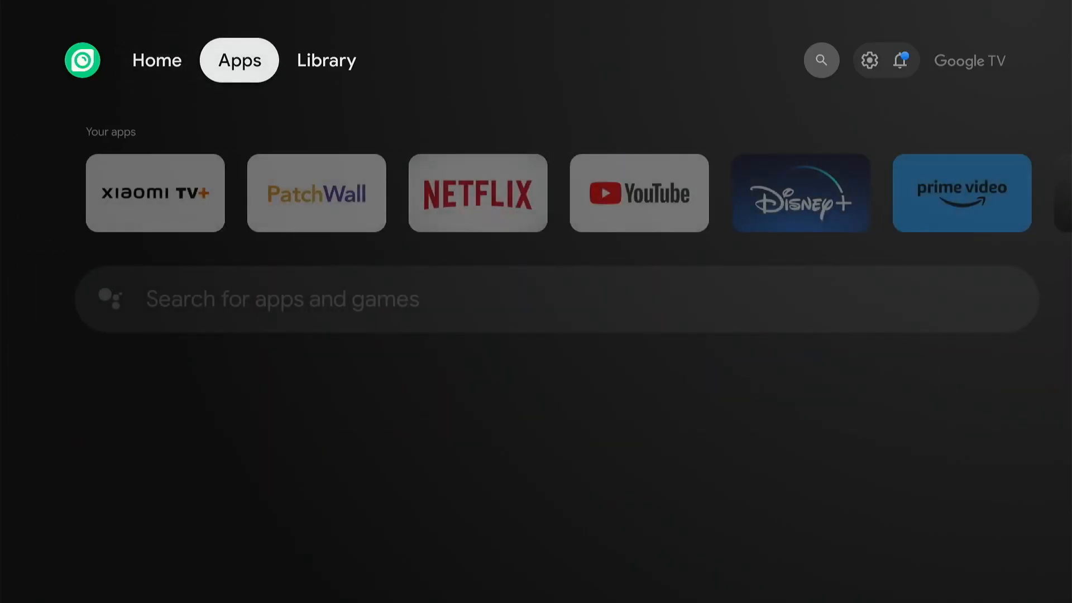
key(Down)
key(Return)
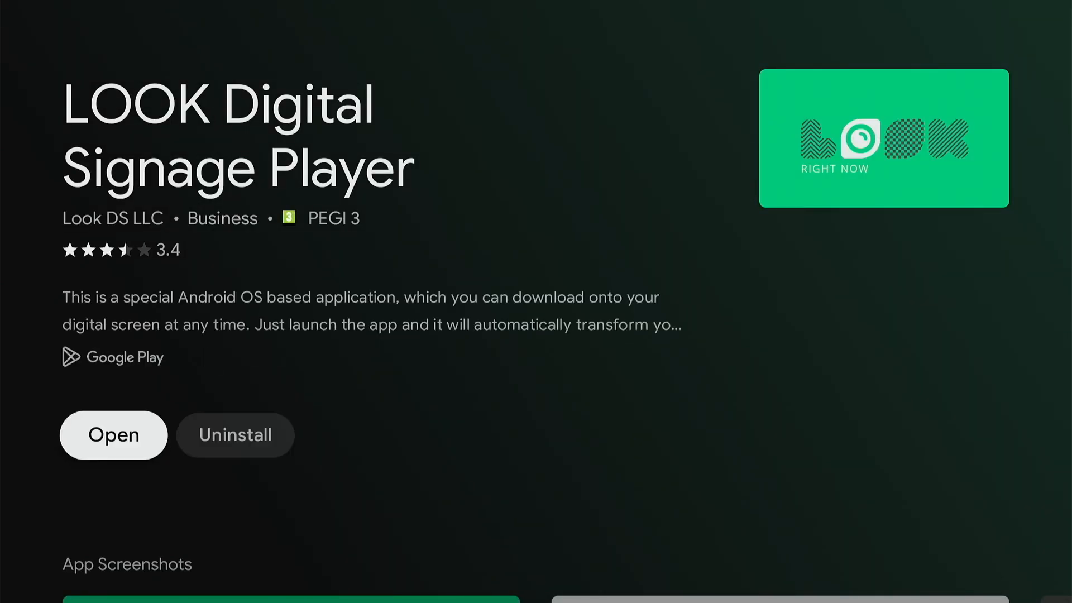
key(Return)
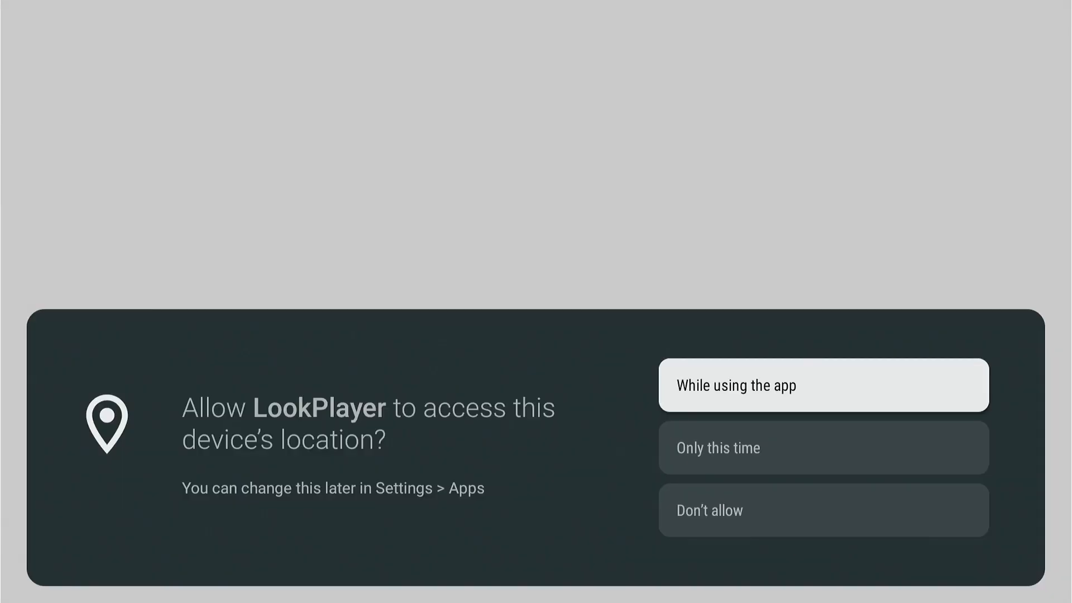
Grant LookPlayer location, the next requested permission and photos/media access
key(Return)
key(Return)
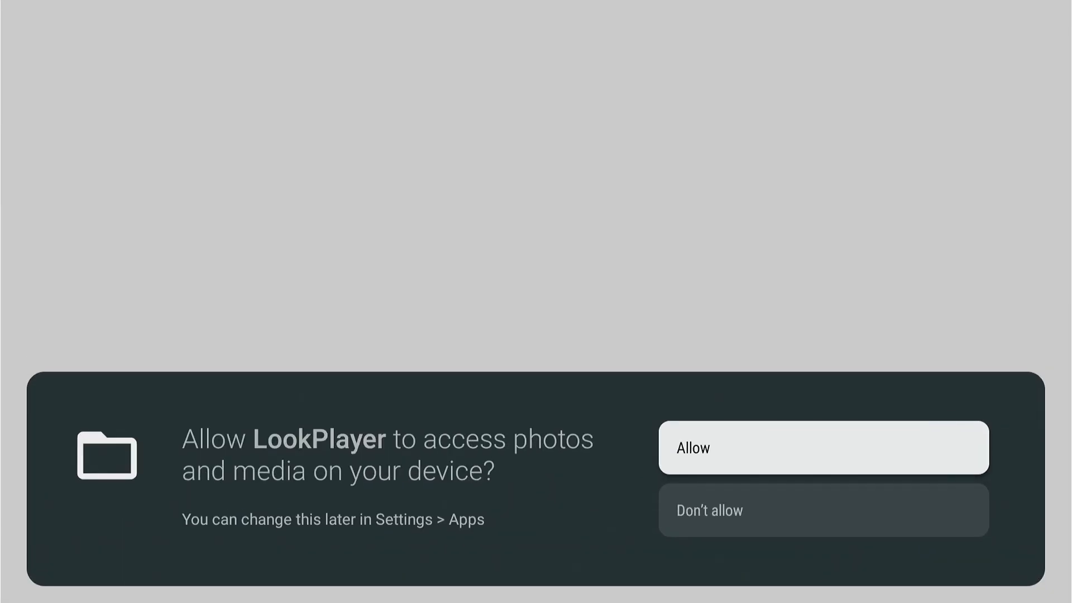
key(Return)
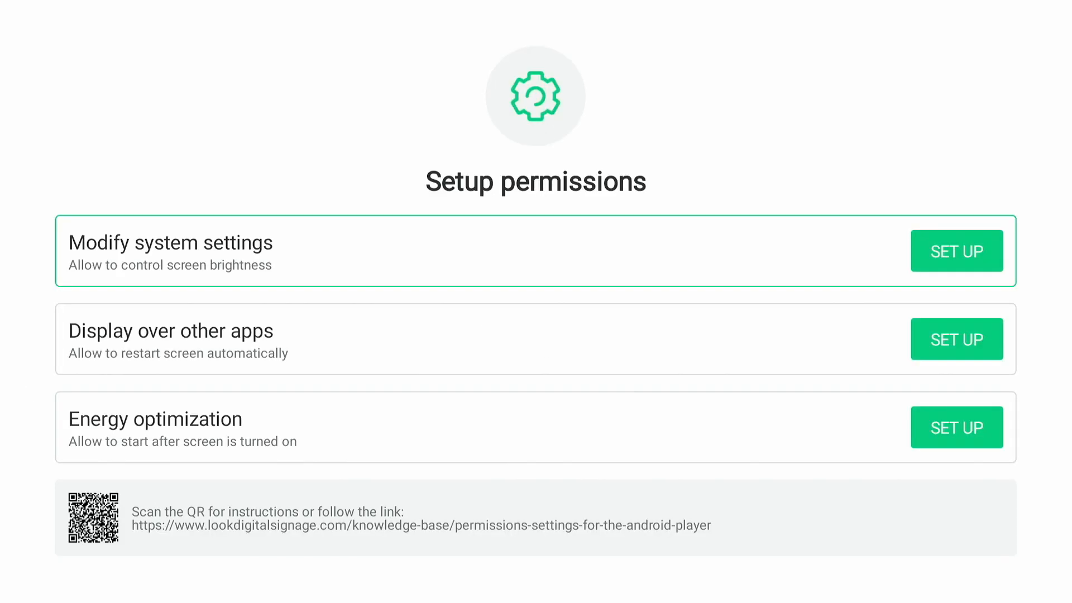
Reach Modify system settings under Settings > Apps > Special app access
key(Return)
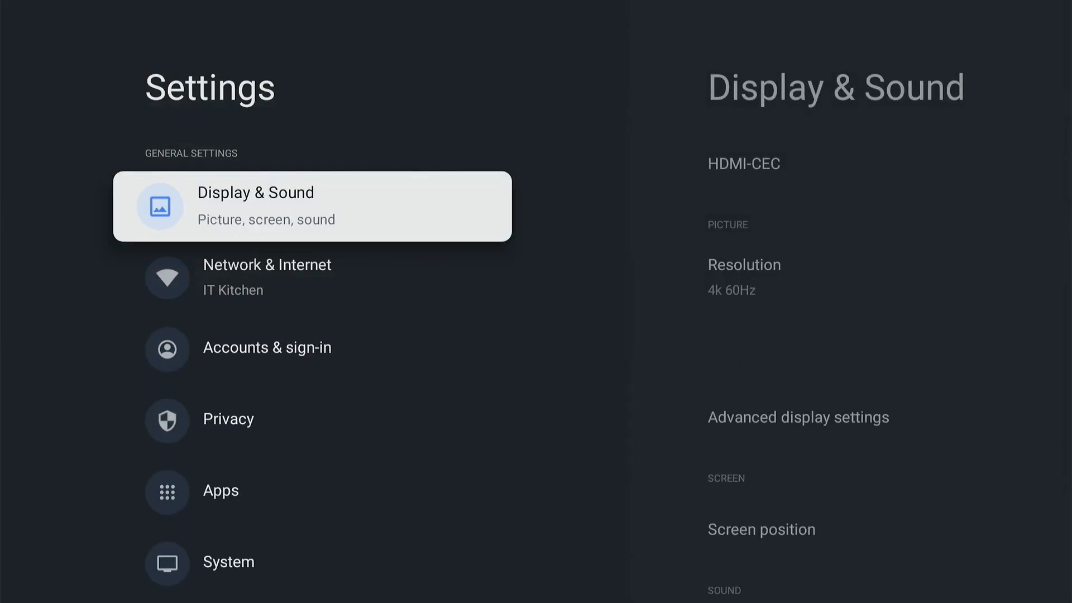
key(Down)
key(Down)
key(Down)
key(Down)
key(Return)
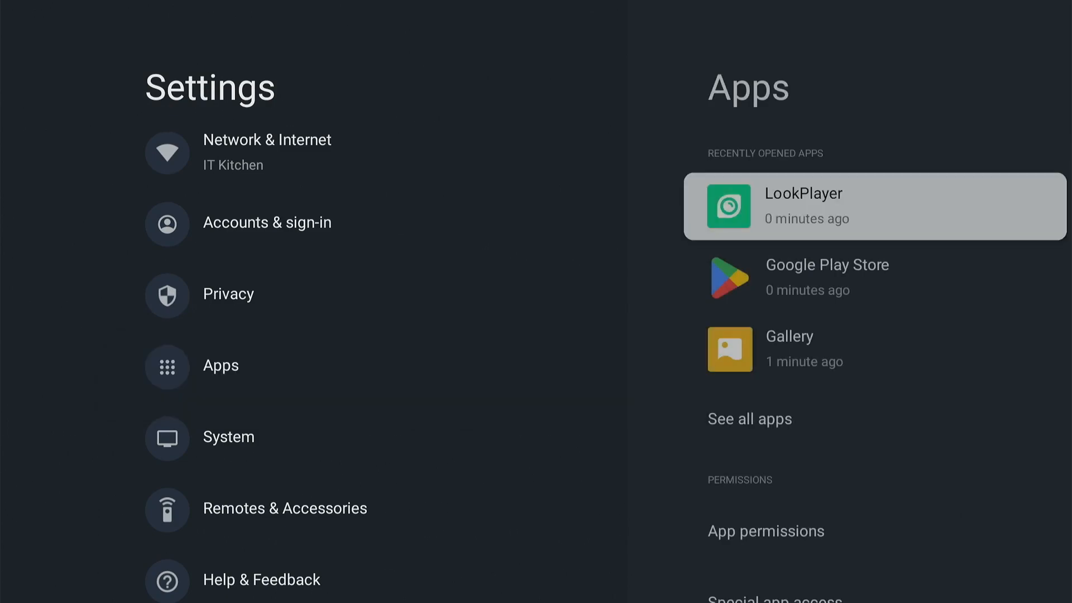
key(Return)
key(Down)
key(Down)
key(Down)
key(Down)
key(Down)
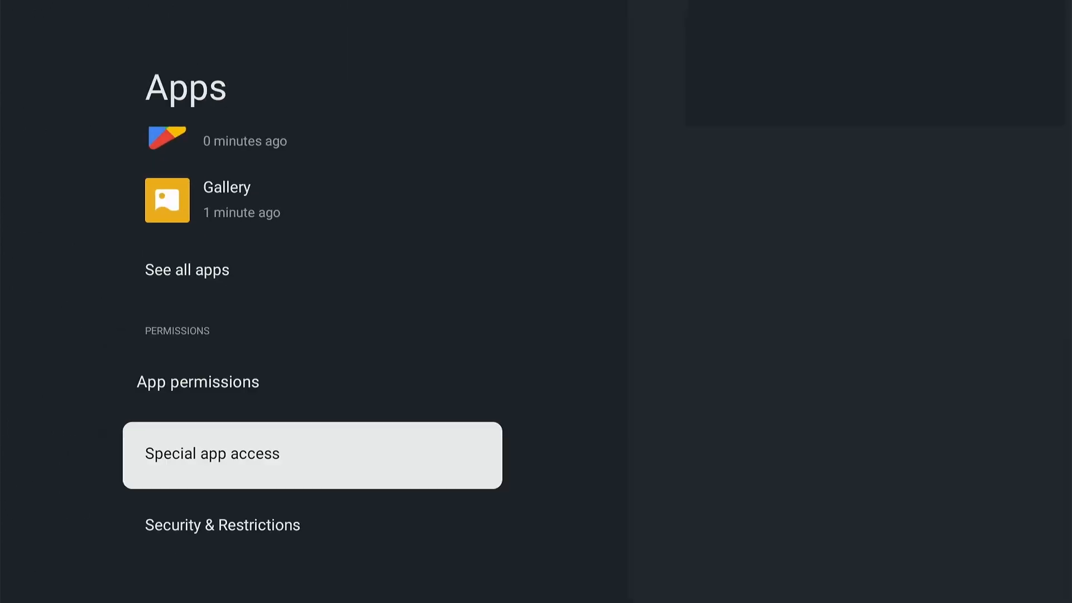
key(Return)
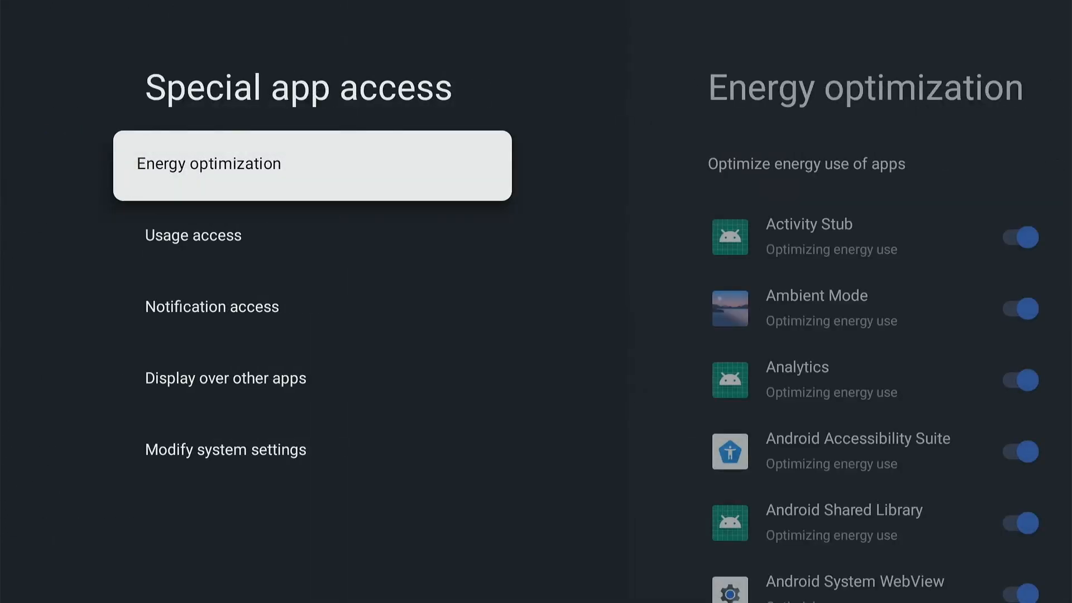
key(Down)
key(Down)
key(Down)
key(Down)
key(Return)
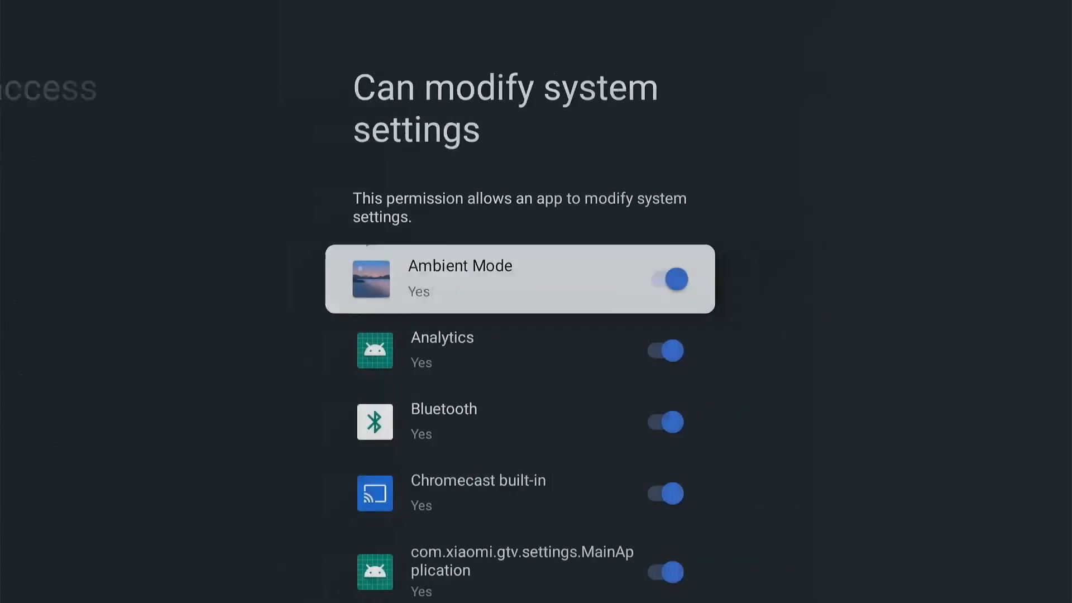
key(Down)
key(Down)
key(Down)
key(Down)
key(Down)
key(Down)
key(Down)
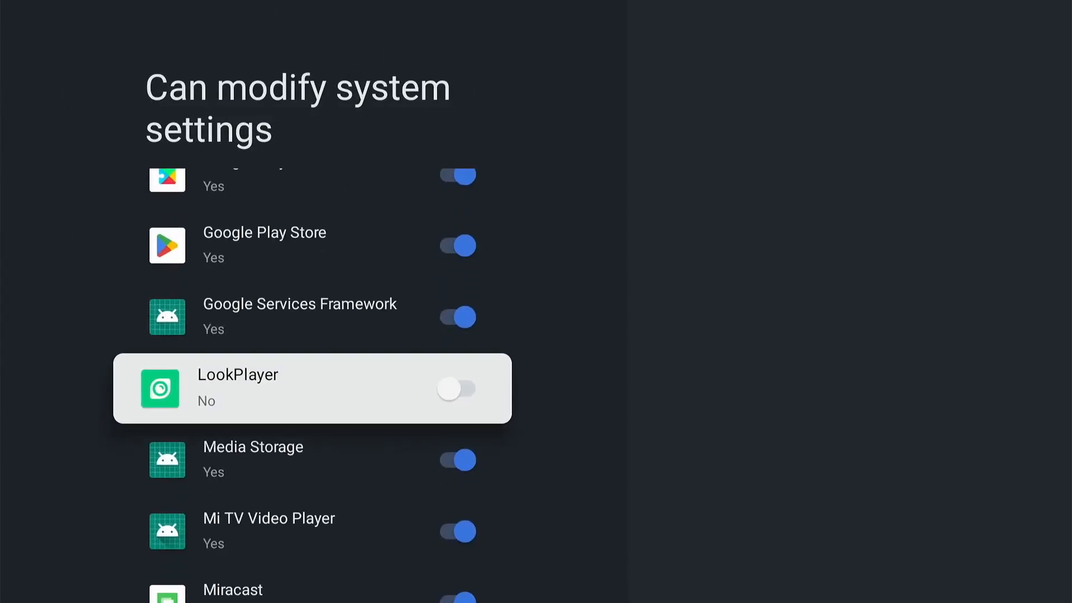
Allow LookPlayer to modify system settings and return to its permission setup
key(Return)
key(Escape)
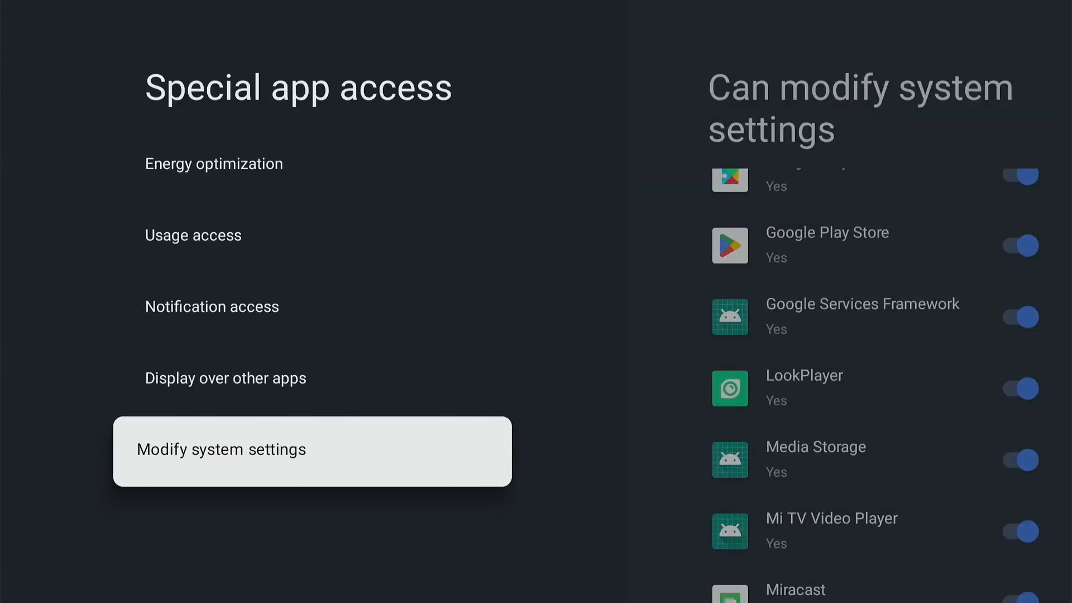
key(Escape)
key(Escape)
key(Escape)
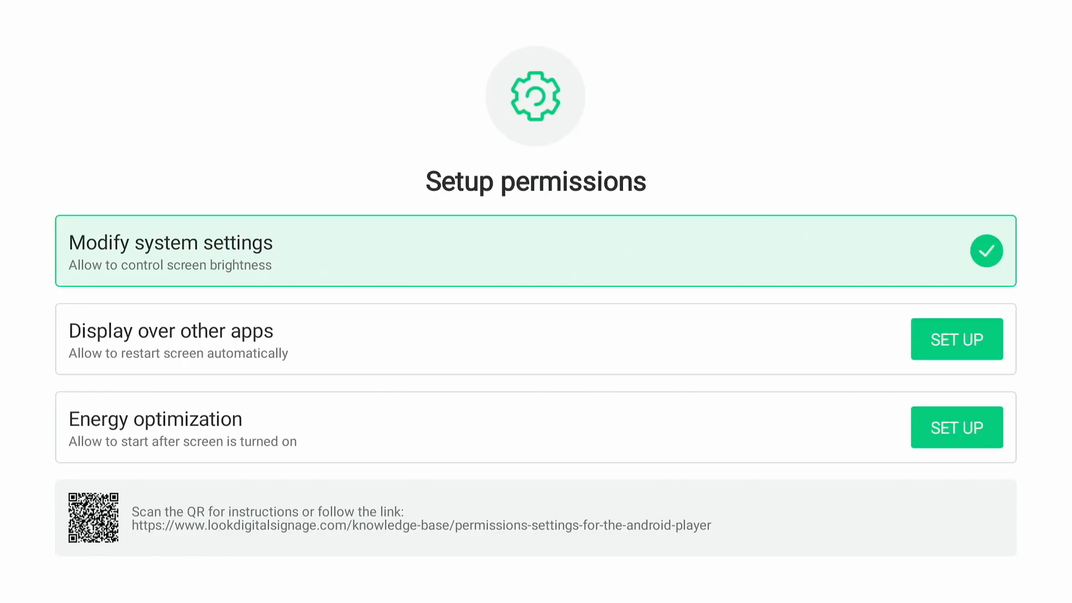
Allow LookPlayer to display over other apps and return to its setup screen
key(Down)
key(Return)
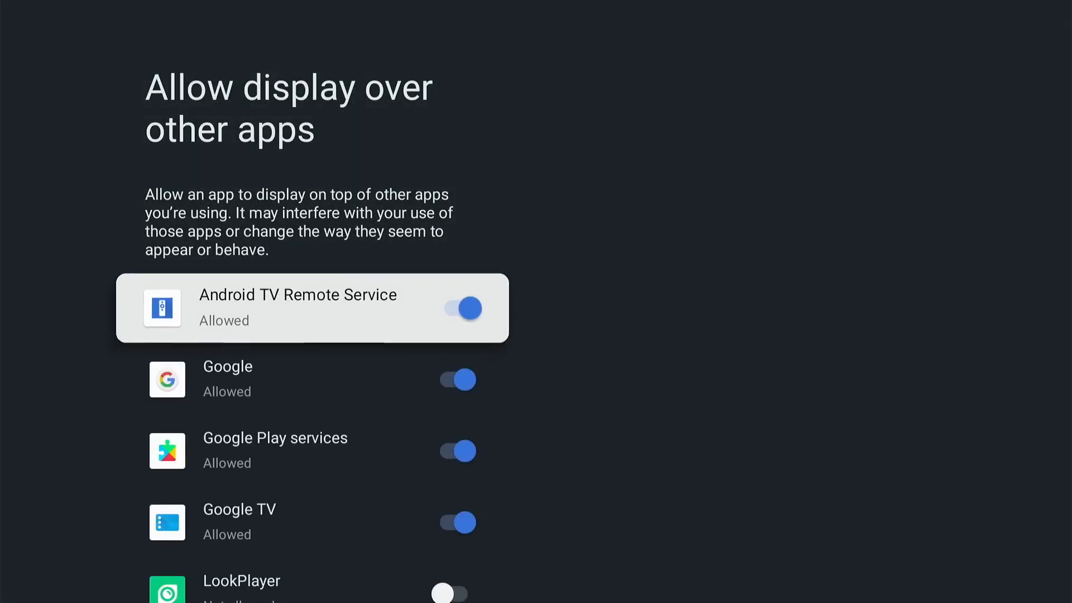
key(Down)
key(Down)
key(Down)
key(Down)
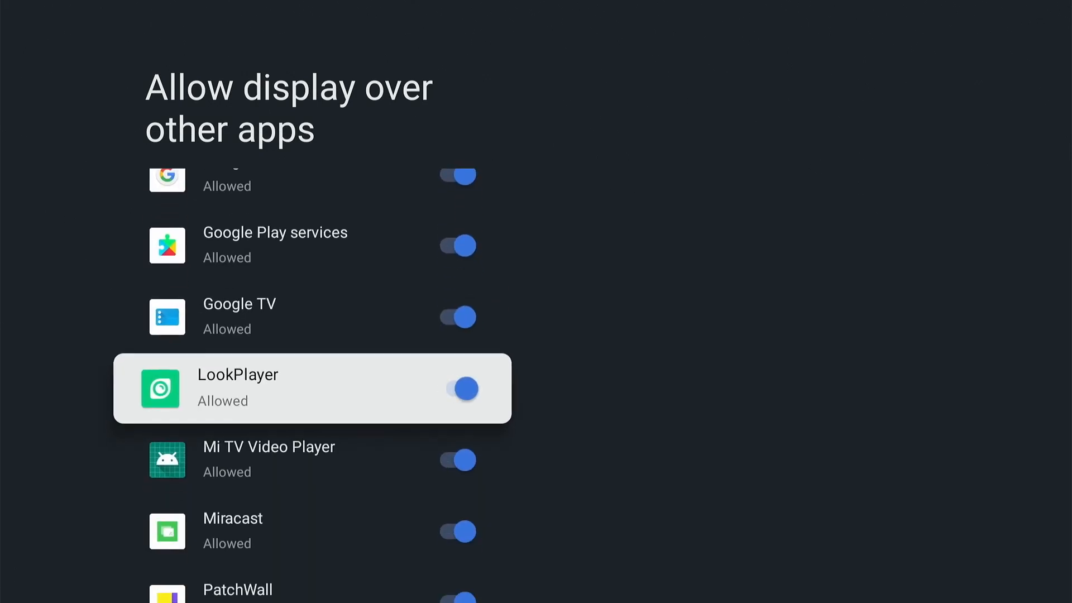
key(Escape)
Reach the Energy optimization app list under Settings > Apps > Special app access
key(Down)
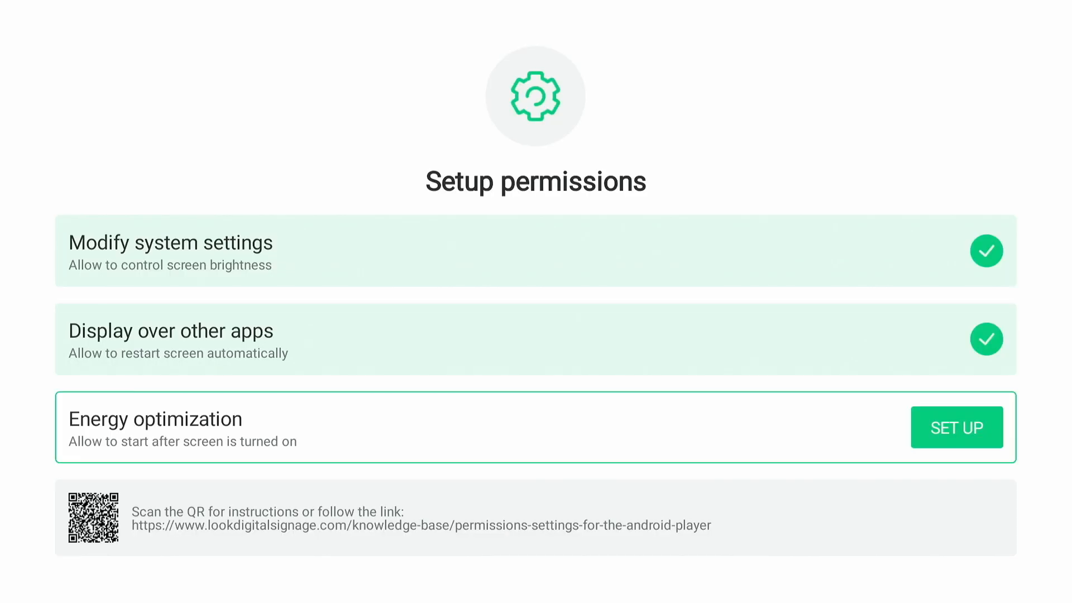
key(Return)
key(Down)
key(Down)
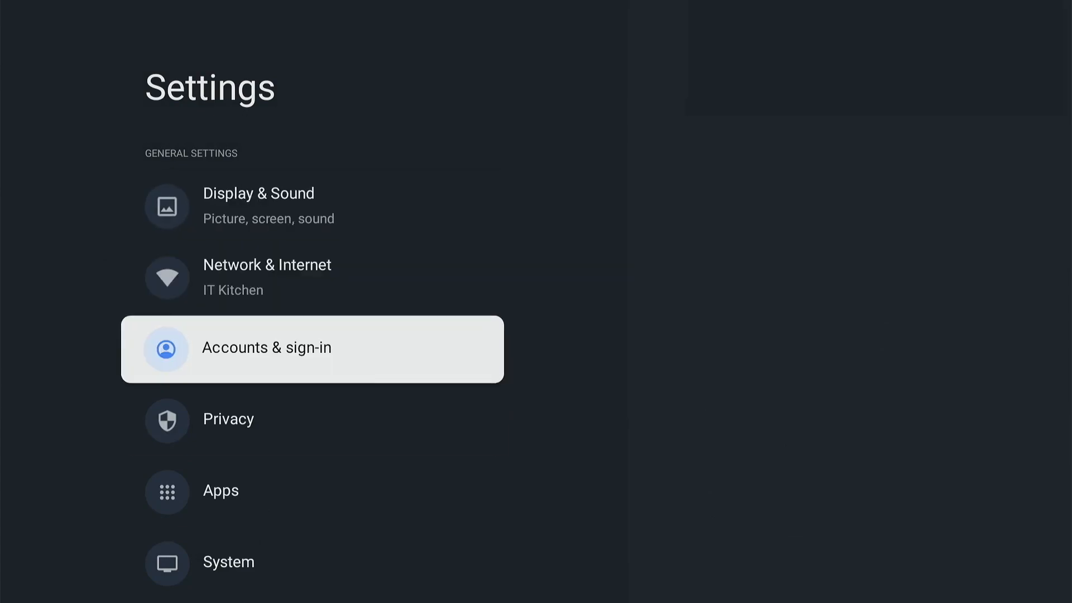
key(Down)
key(Down)
key(Return)
key(Down)
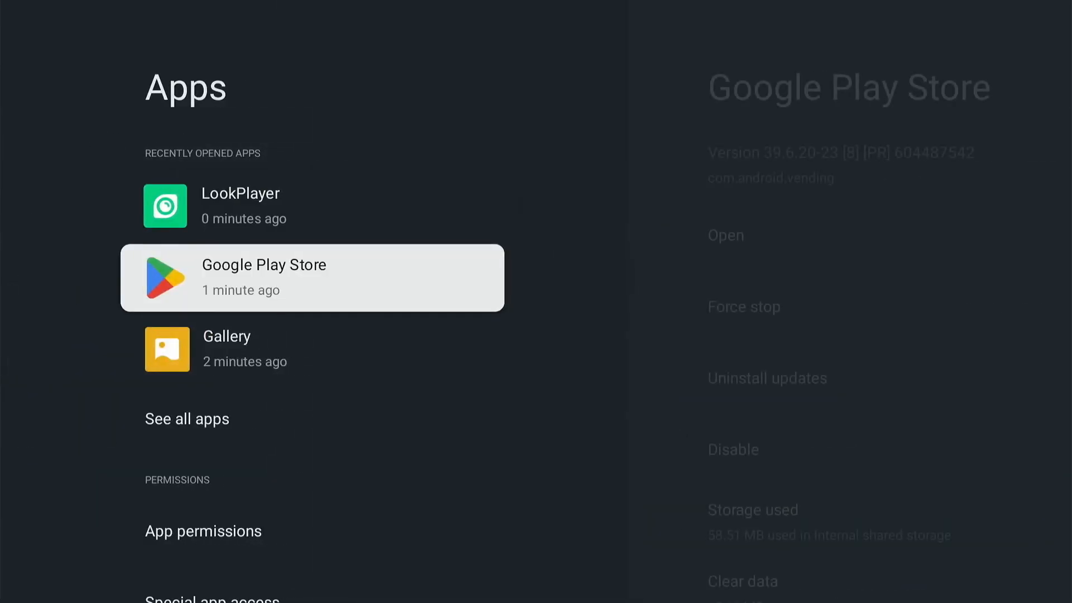
key(Down)
key(Down)
key(Down)
key(Down)
key(Return)
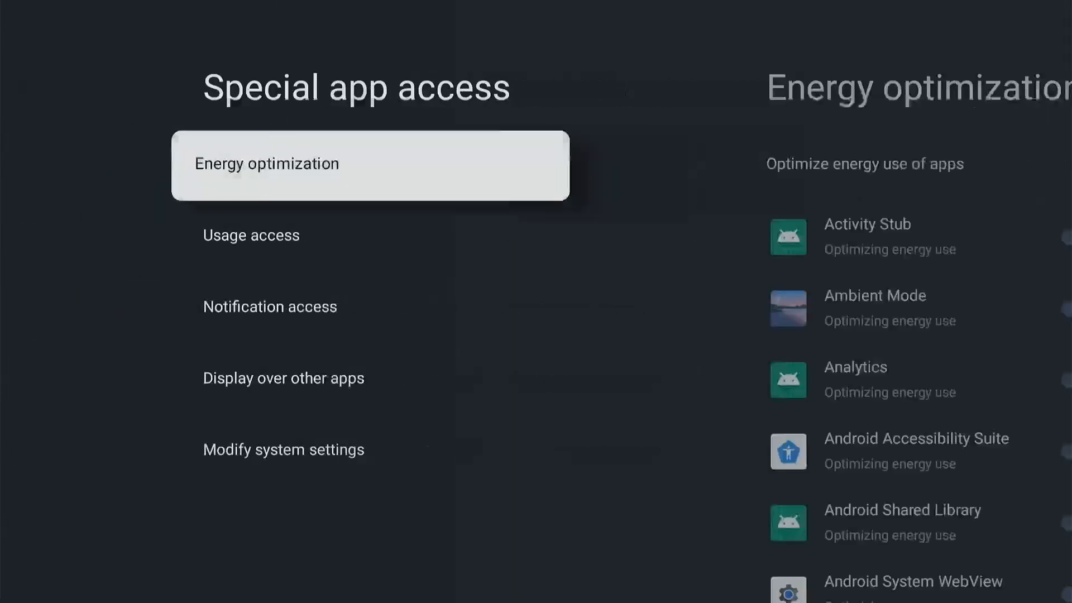
key(Return)
Switch off energy optimization for LookPlayer so it shows its pairing code
key(Down)
key(Down)
key(Down)
key(Down)
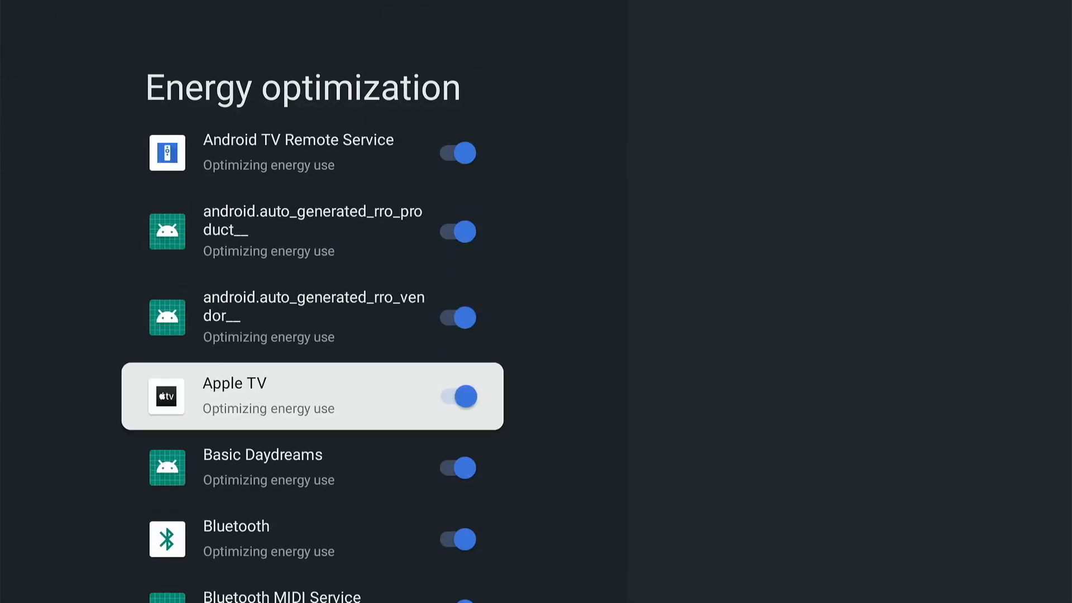
key(Down)
key(Down)
key(Down)
key(Down)
key(Down)
key(Down)
key(Down)
key(Down)
key(Down)
key(Down)
key(Down)
key(Down)
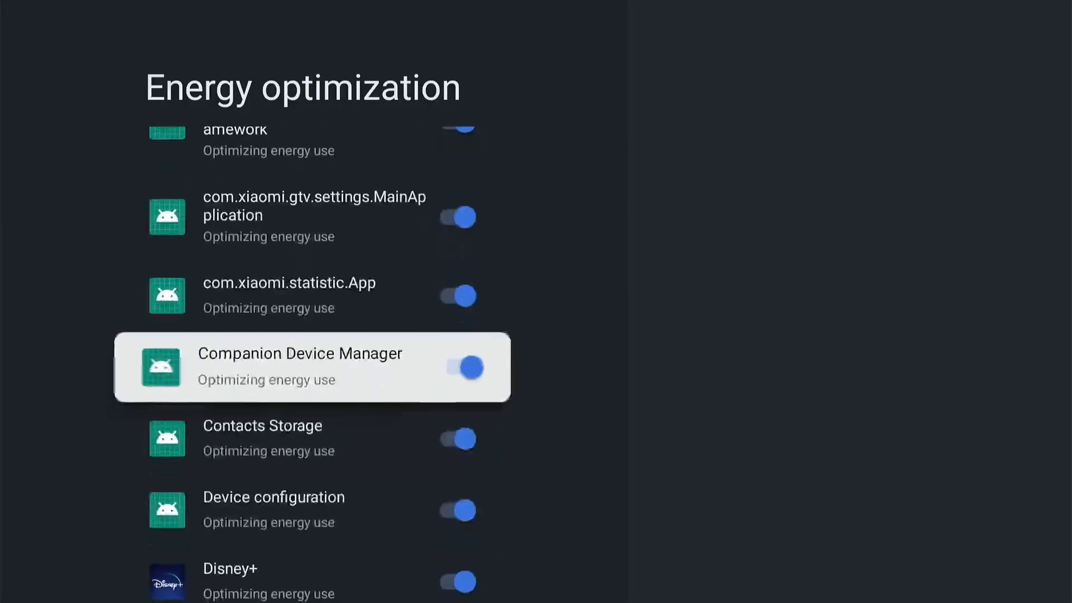
key(Down)
key(Down)
key(Down)
key(Down)
key(Down)
key(Down)
key(Down)
key(Down)
key(Return)
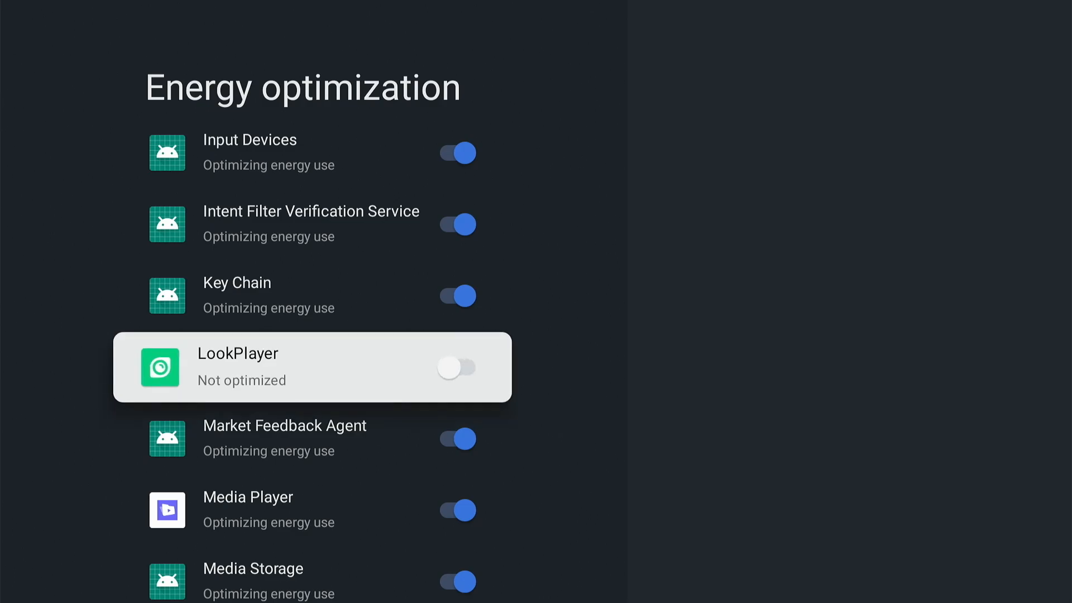
key(Escape)
key(Escape)
key(Escape)
key(Escape)
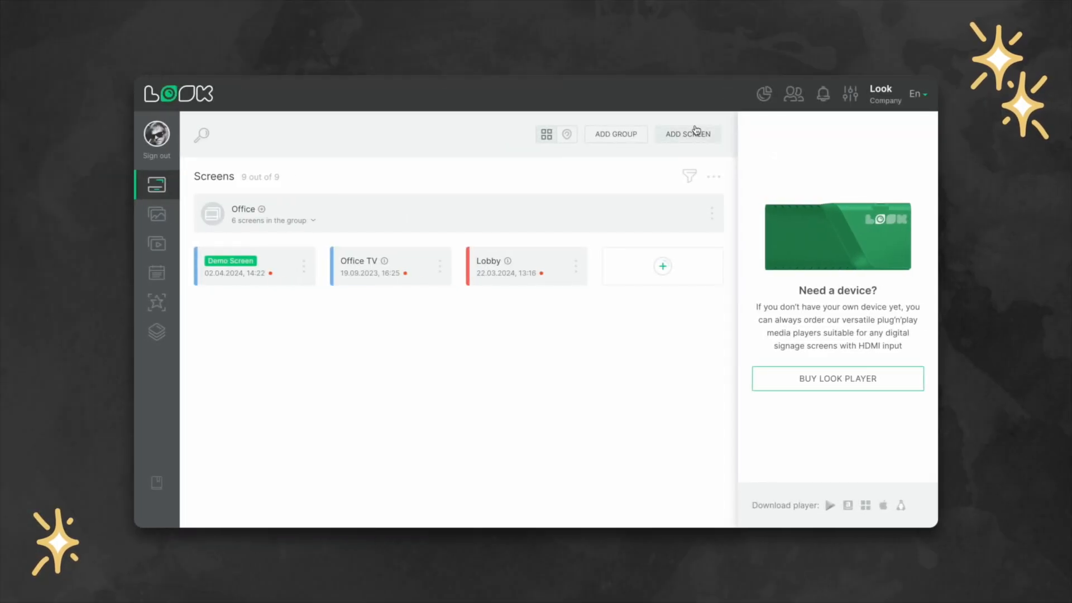
click(688, 135)
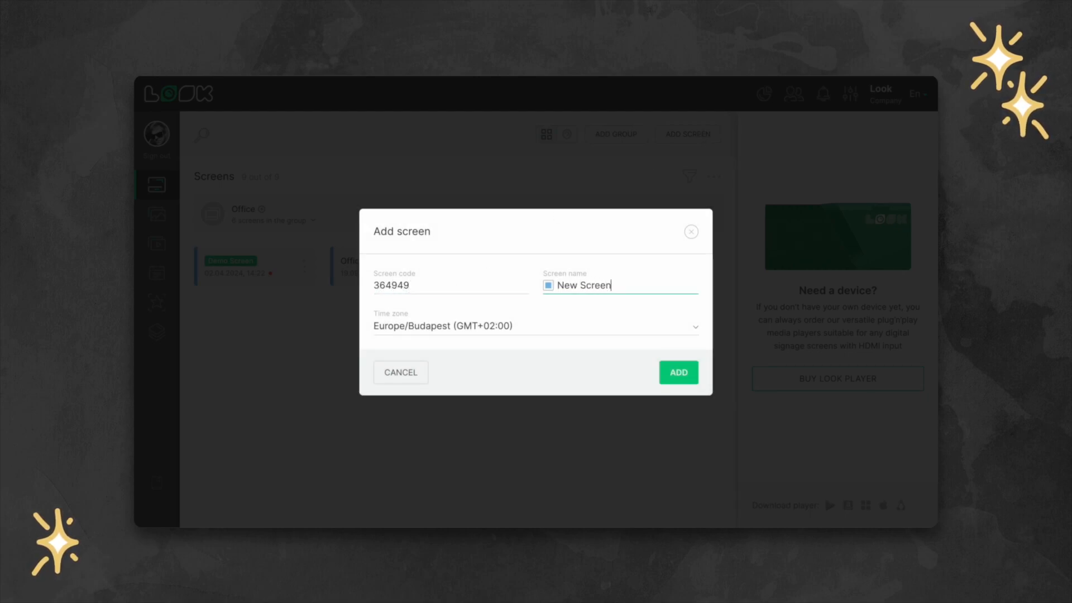
click(679, 373)
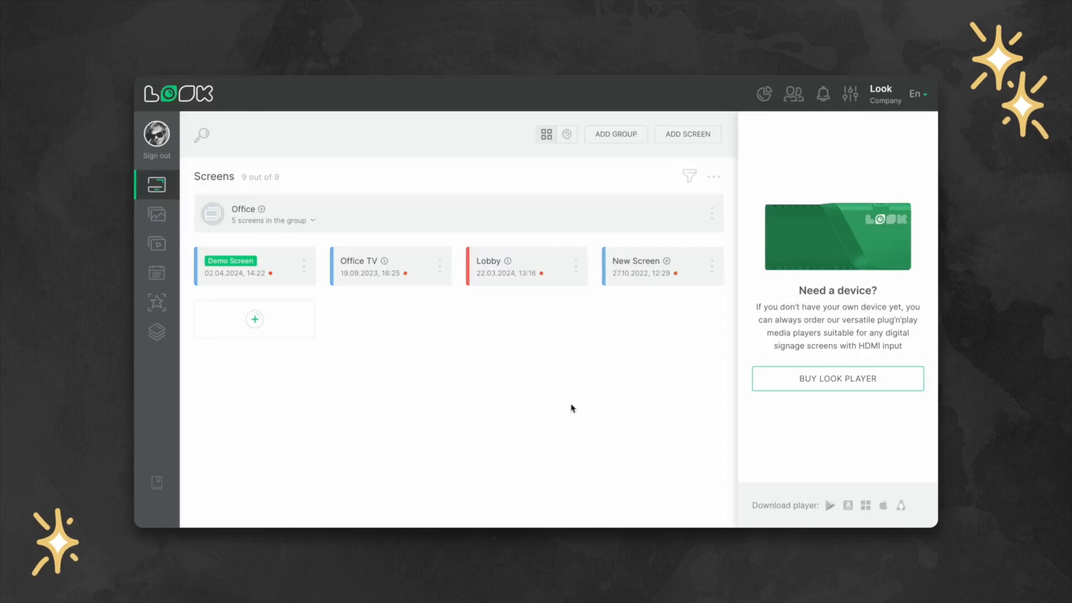